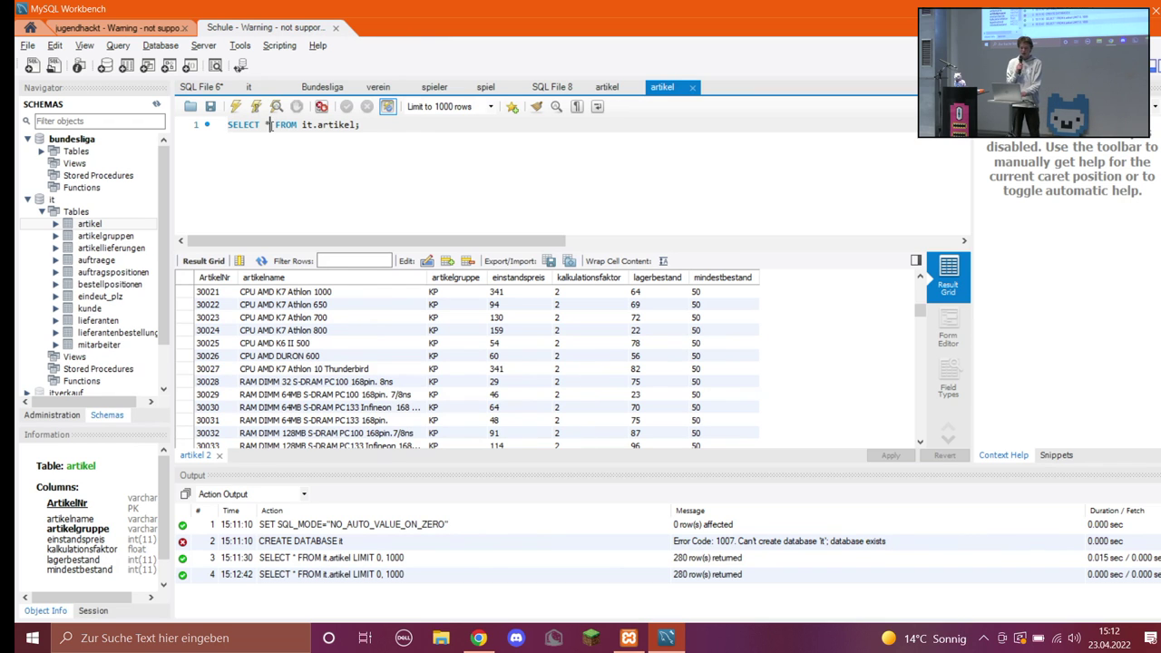
# Change the it.artikel query to select only the artikelgruppe column, run it and look through the rows.
pyautogui.doubleClick(268, 124)
pyautogui.write('a')
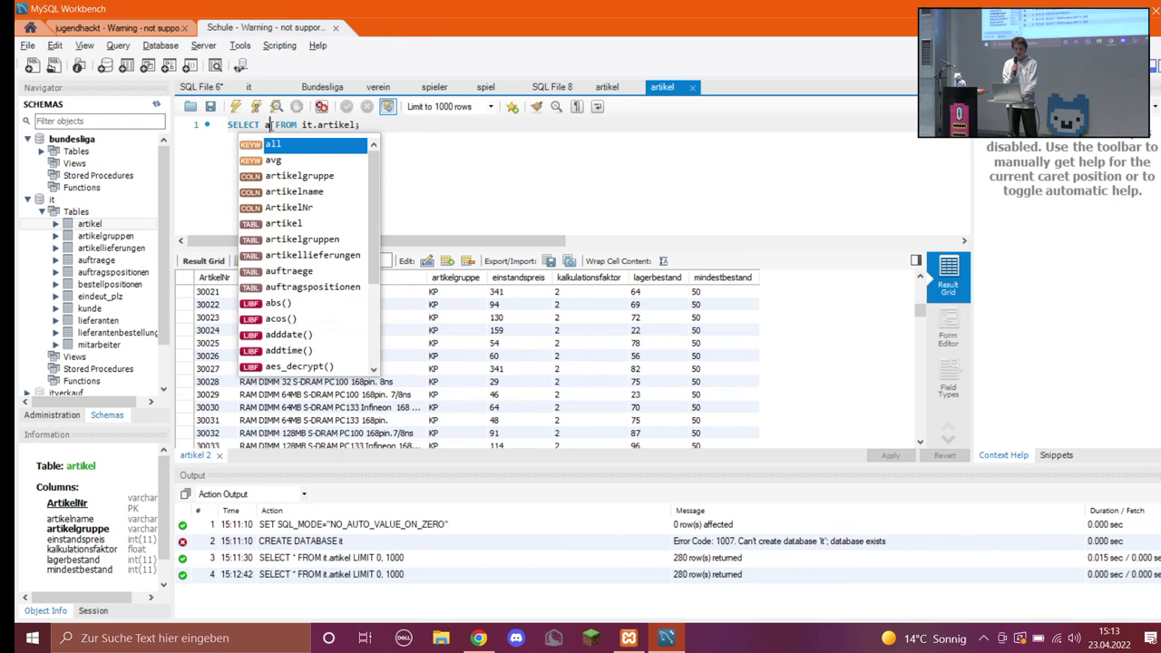
pyautogui.press('Down')
pyautogui.press('Down')
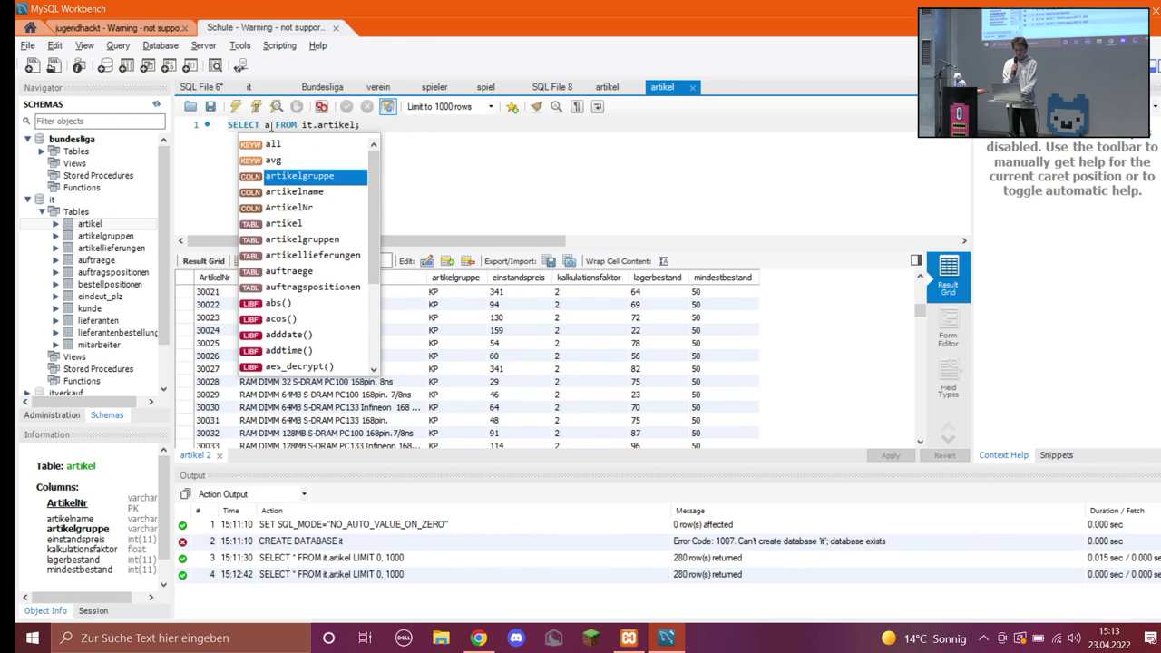
pyautogui.press('Return')
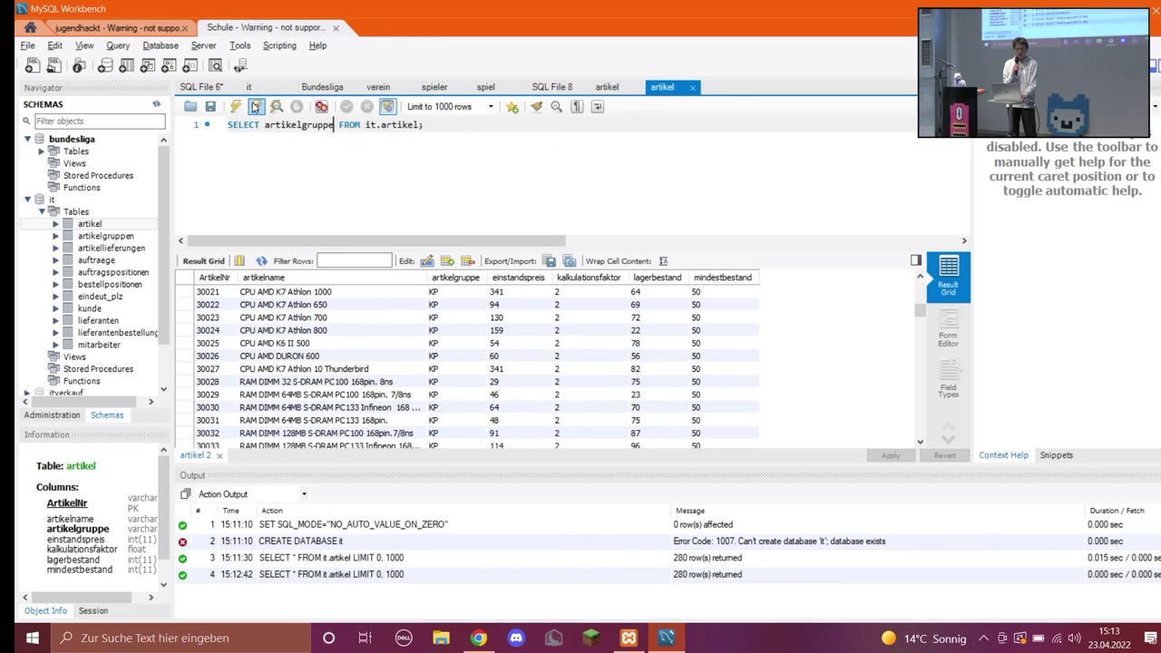
pyautogui.click(256, 107)
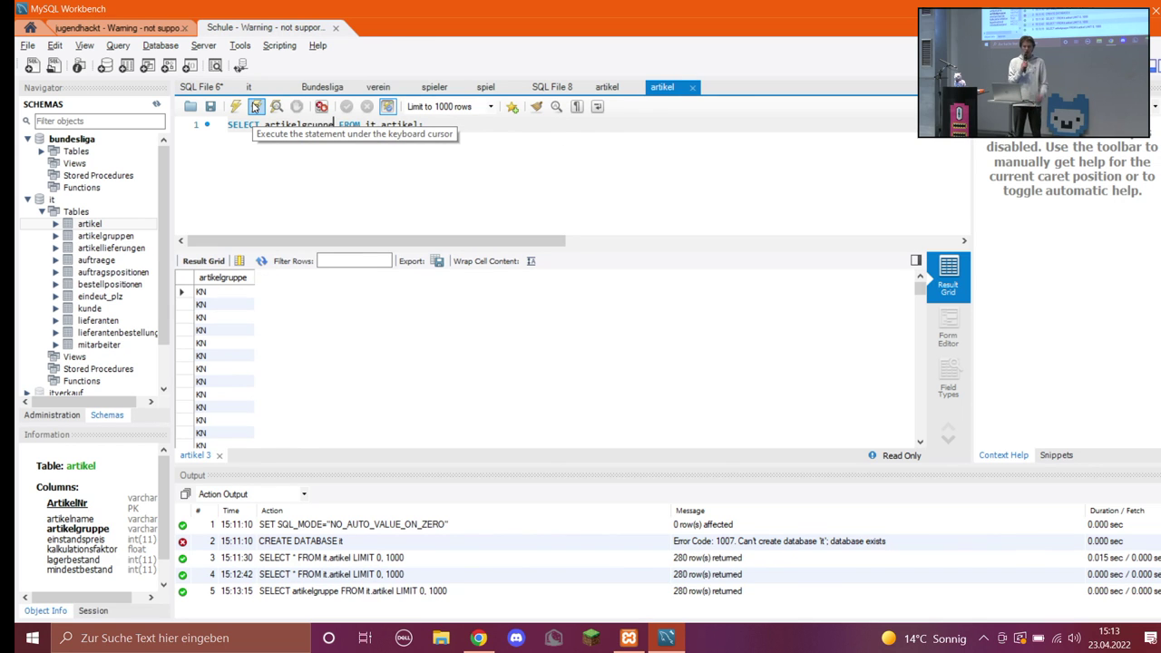
pyautogui.scroll(-3, 261, 364)
pyautogui.scroll(3, 262, 365)
# Replace artikelgruppe with * in the SELECT statement and run the query for all columns of it.artikel.
pyautogui.press('BackSpace')
pyautogui.press('BackSpace')
pyautogui.press('BackSpace')
pyautogui.press('BackSpace')
pyautogui.press('BackSpace')
pyautogui.press('BackSpace')
pyautogui.press('BackSpace')
pyautogui.press('BackSpace')
pyautogui.press('BackSpace')
pyautogui.press('BackSpace')
pyautogui.press('BackSpace')
pyautogui.press('BackSpace')
pyautogui.press('BackSpace')
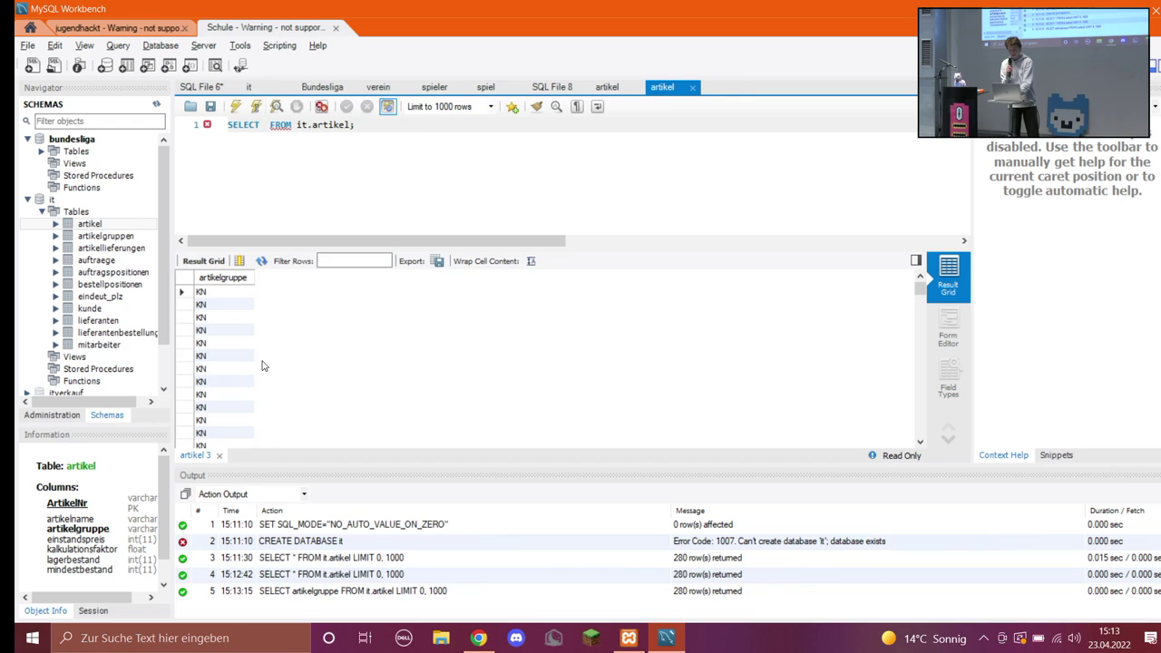
pyautogui.write('*')
pyautogui.press('BackSpace')
pyautogui.write('*')
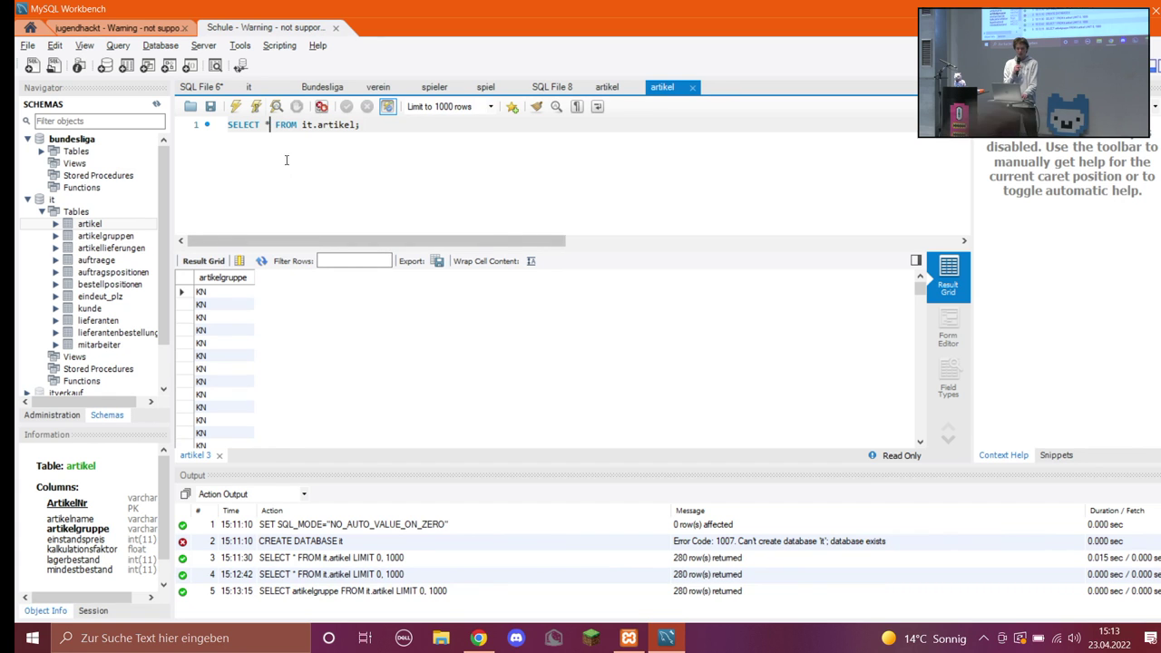
pyautogui.click(255, 107)
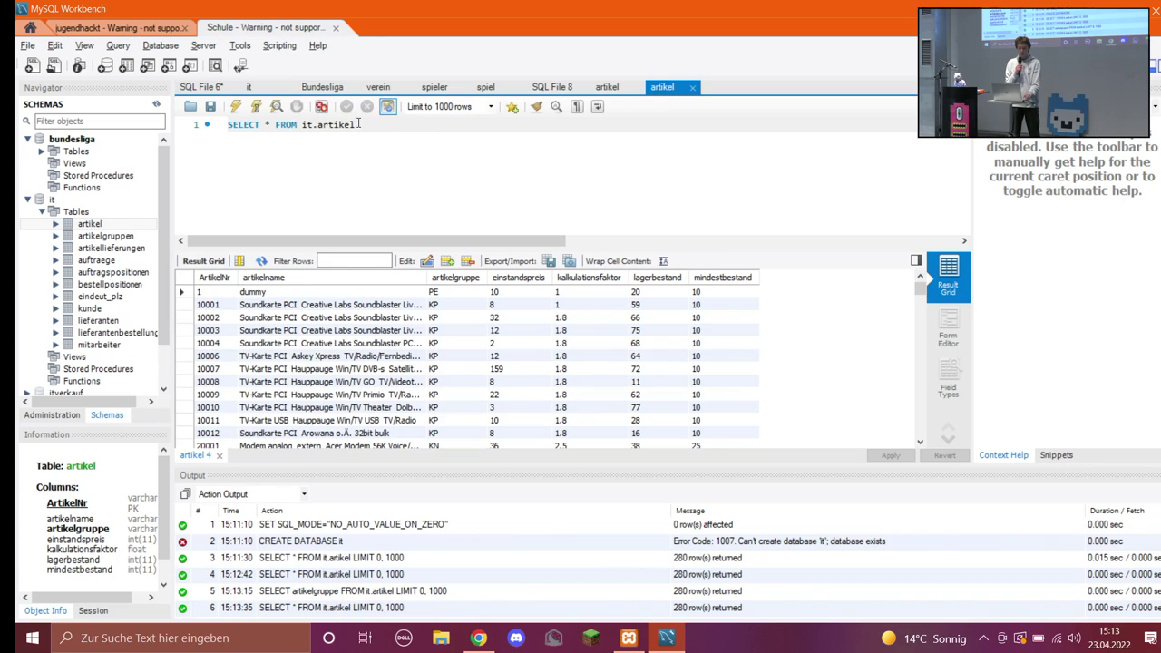
# Try to filter the artikel query by appending "were lagerbestand<20;" and executing the statement.
pyautogui.write('were')
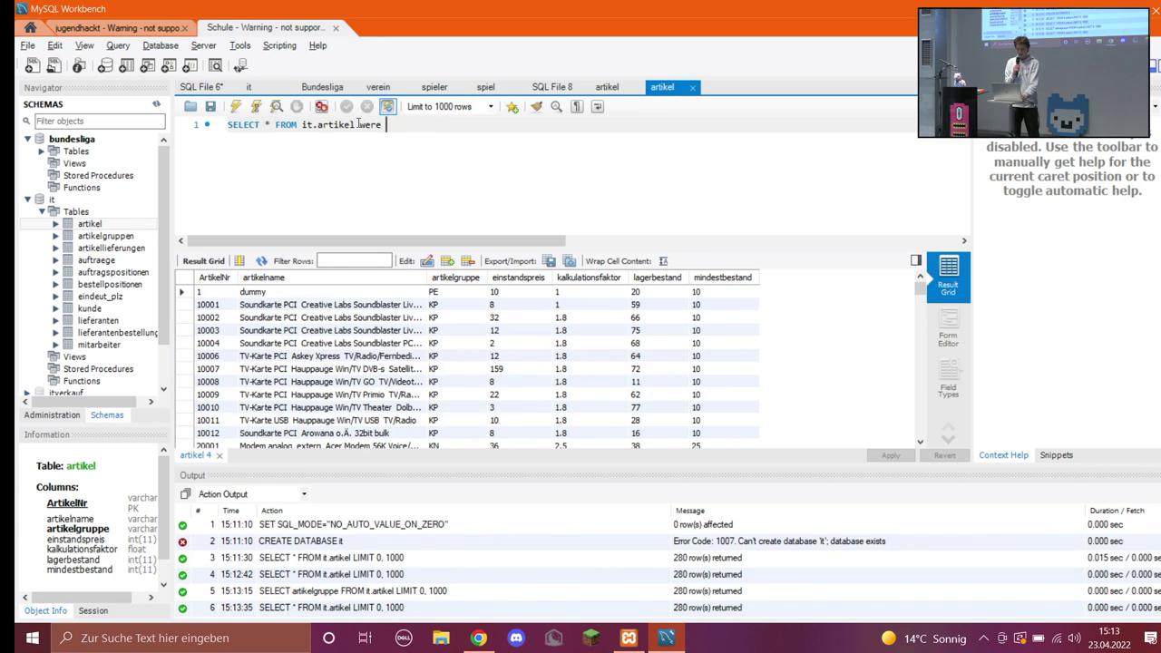
pyautogui.write(' lager')
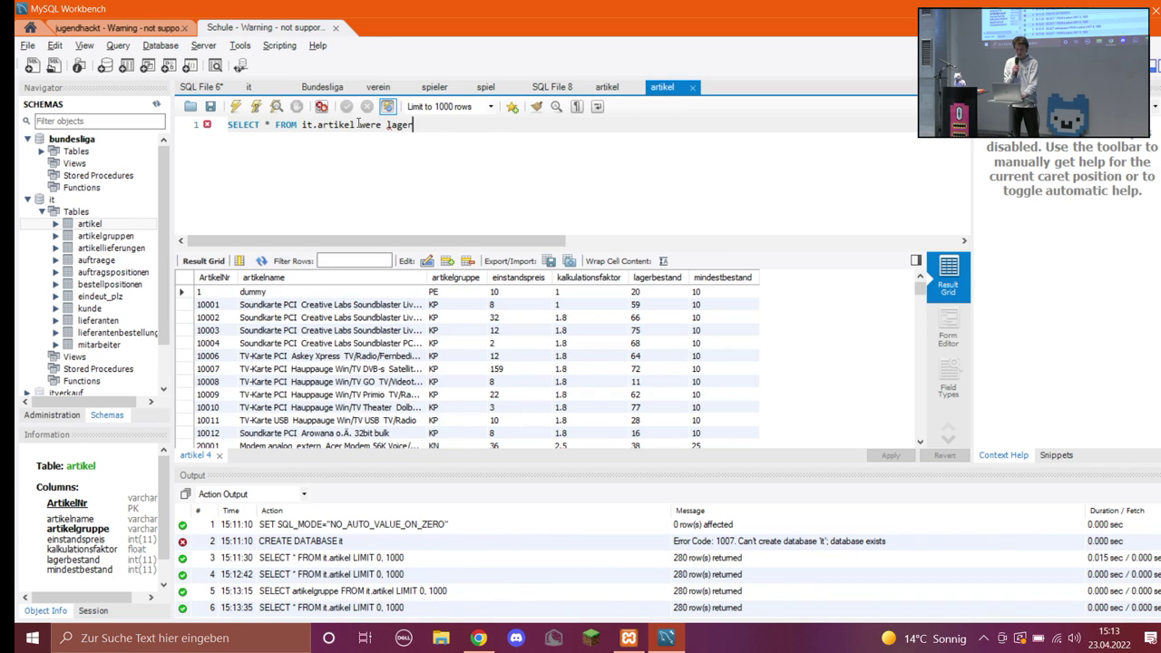
pyautogui.write('b')
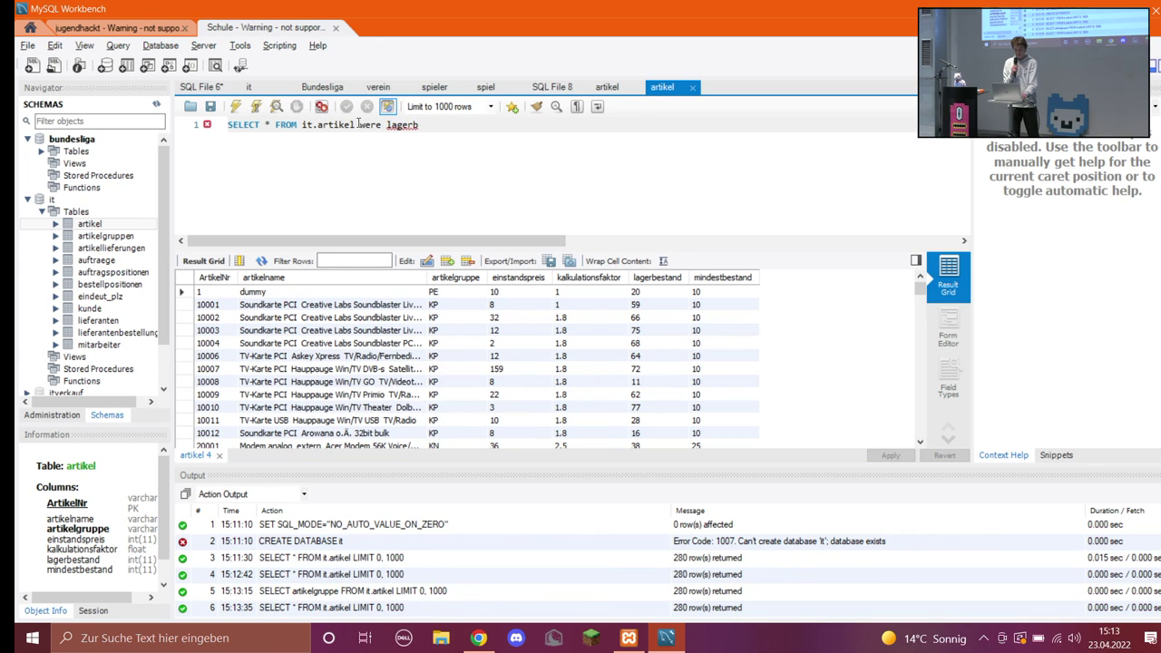
pyautogui.write('estand<20;')
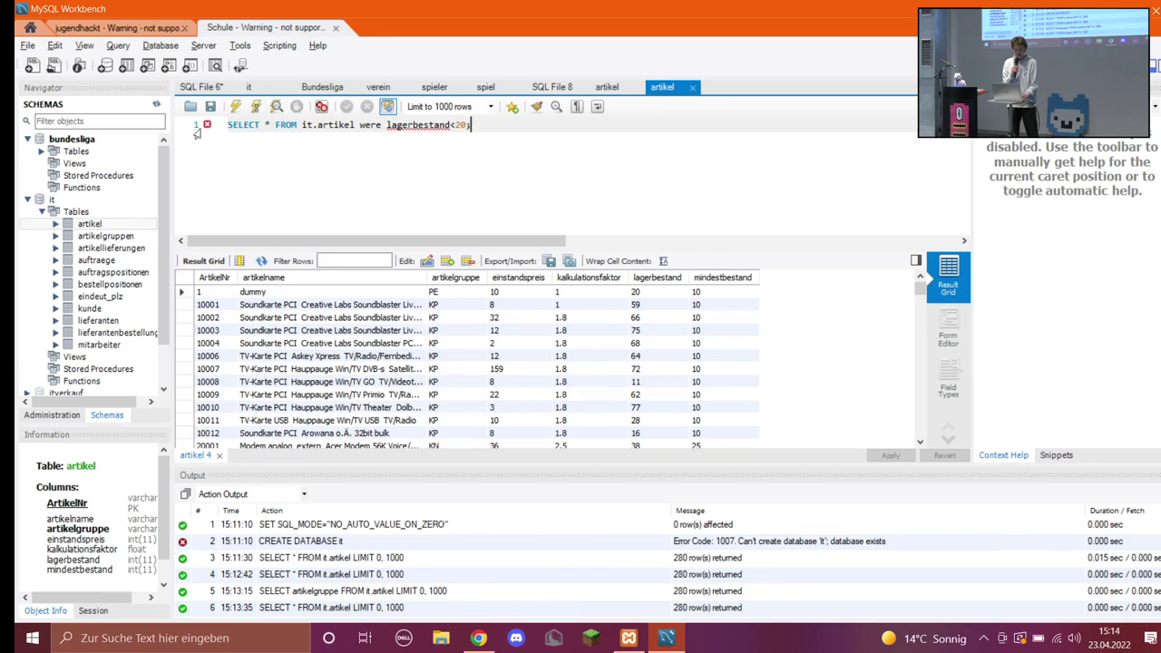
pyautogui.click(237, 106)
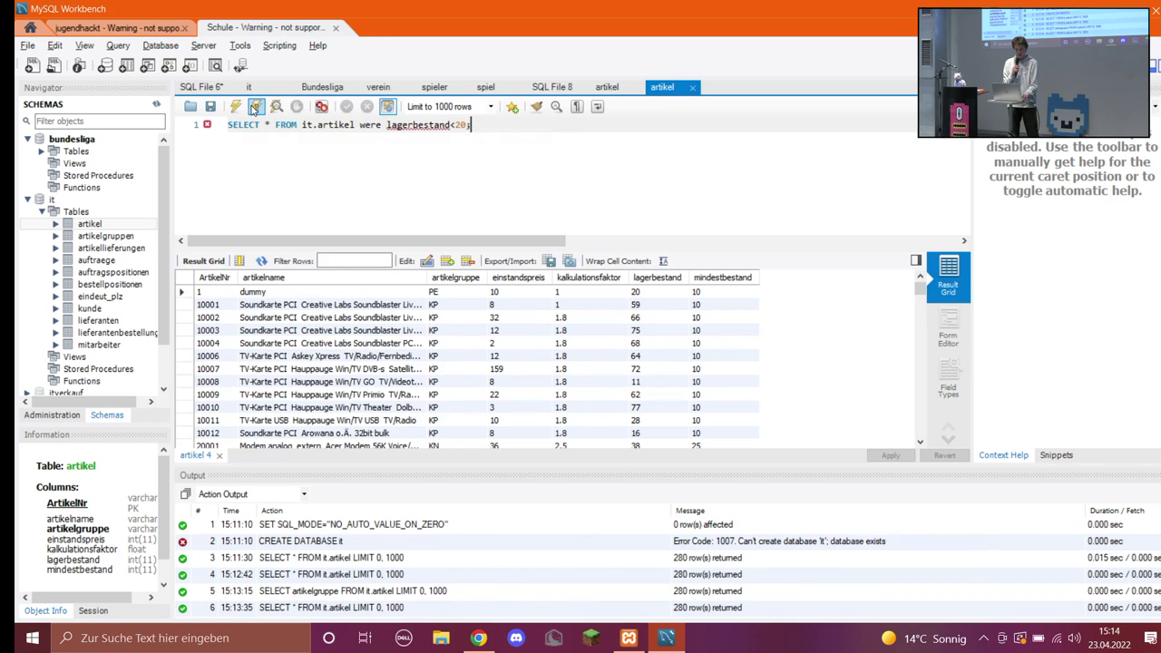
pyautogui.click(255, 107)
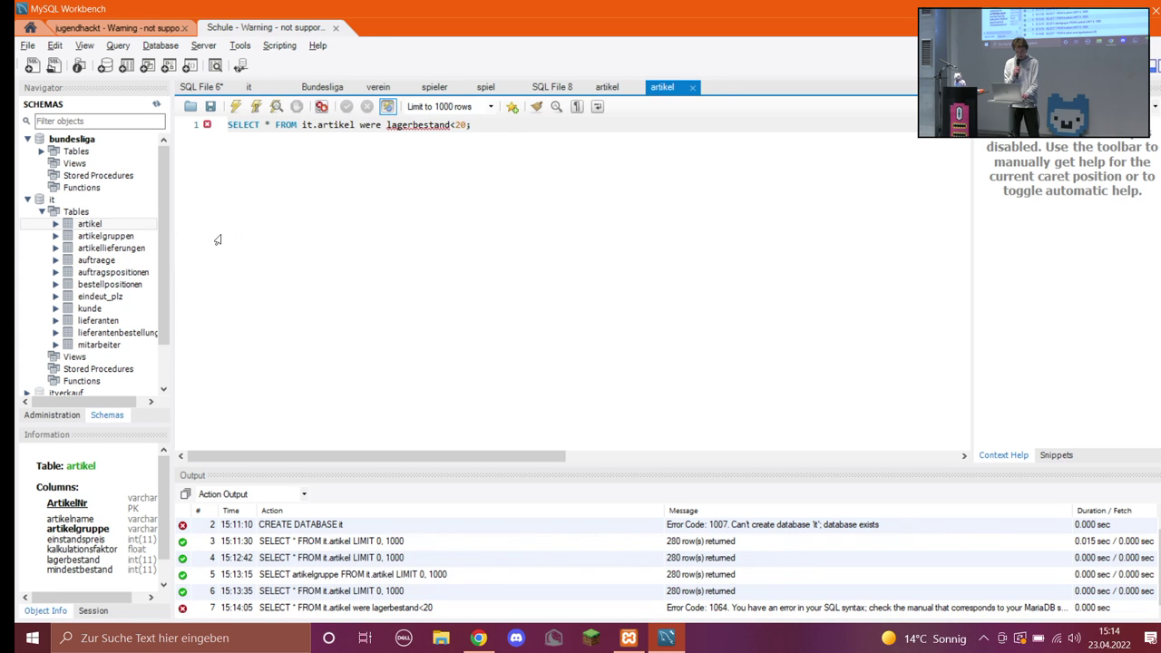
# Open a new query on the artikel table, add the condition "where lagerbestand>20;", run it and look through the rows.
pyautogui.click(153, 225)
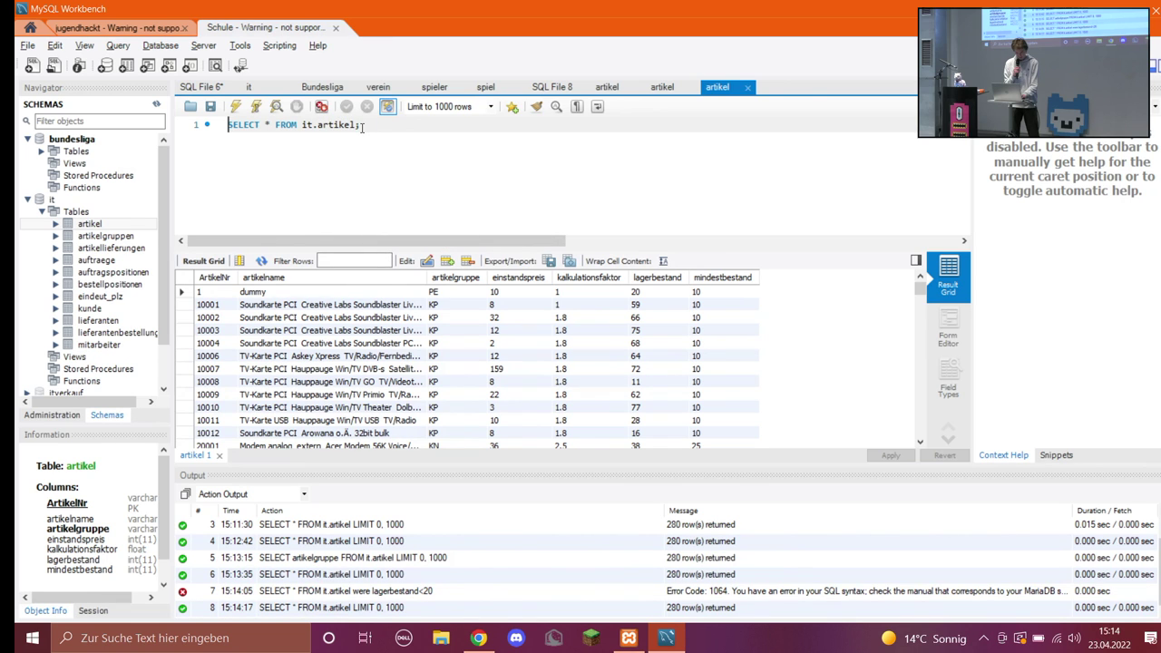
pyautogui.press('BackSpace')
pyautogui.write('we')
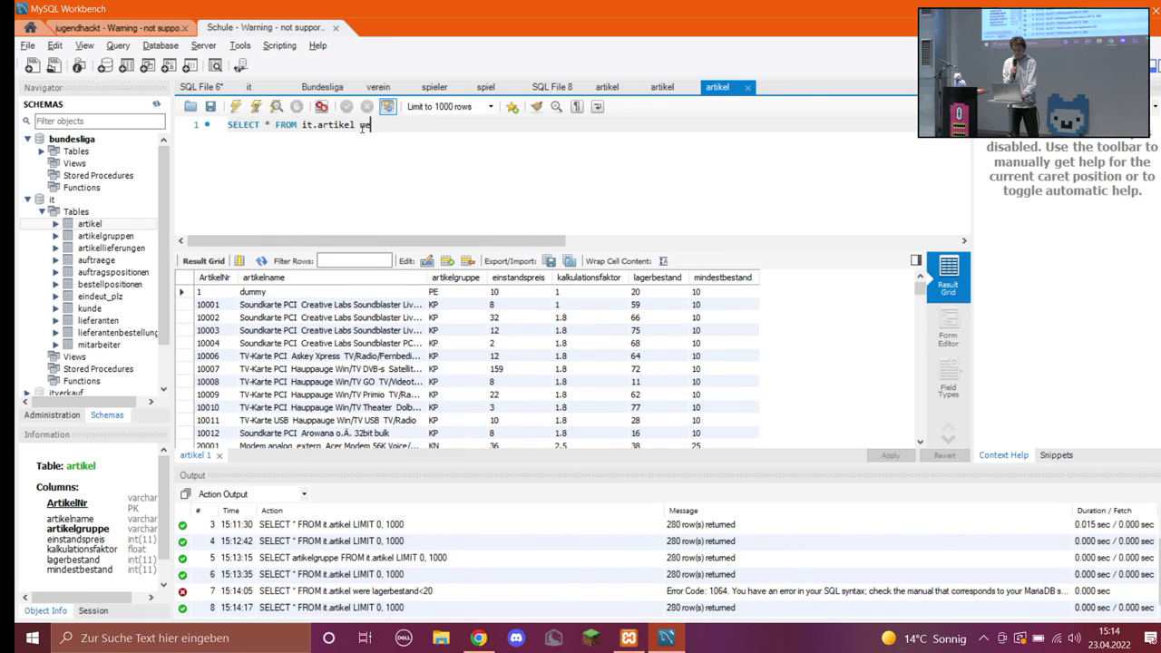
pyautogui.write('re lag')
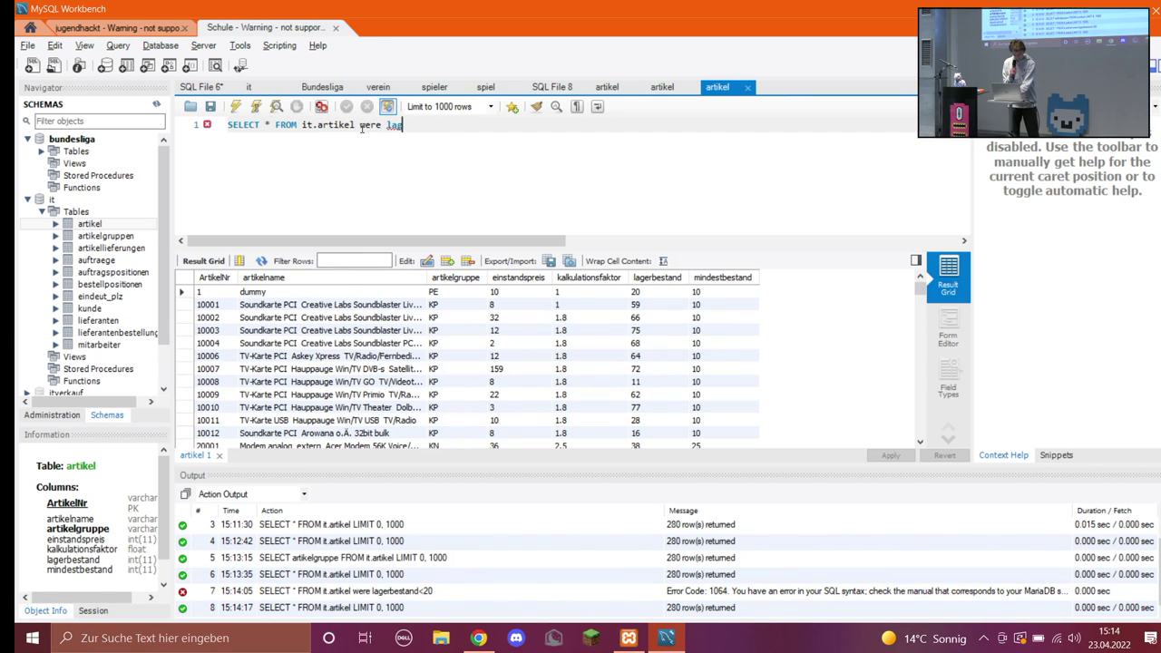
pyautogui.press('BackSpace')
pyautogui.press('BackSpace')
pyautogui.press('BackSpace')
pyautogui.press('BackSpace')
pyautogui.press('BackSpace')
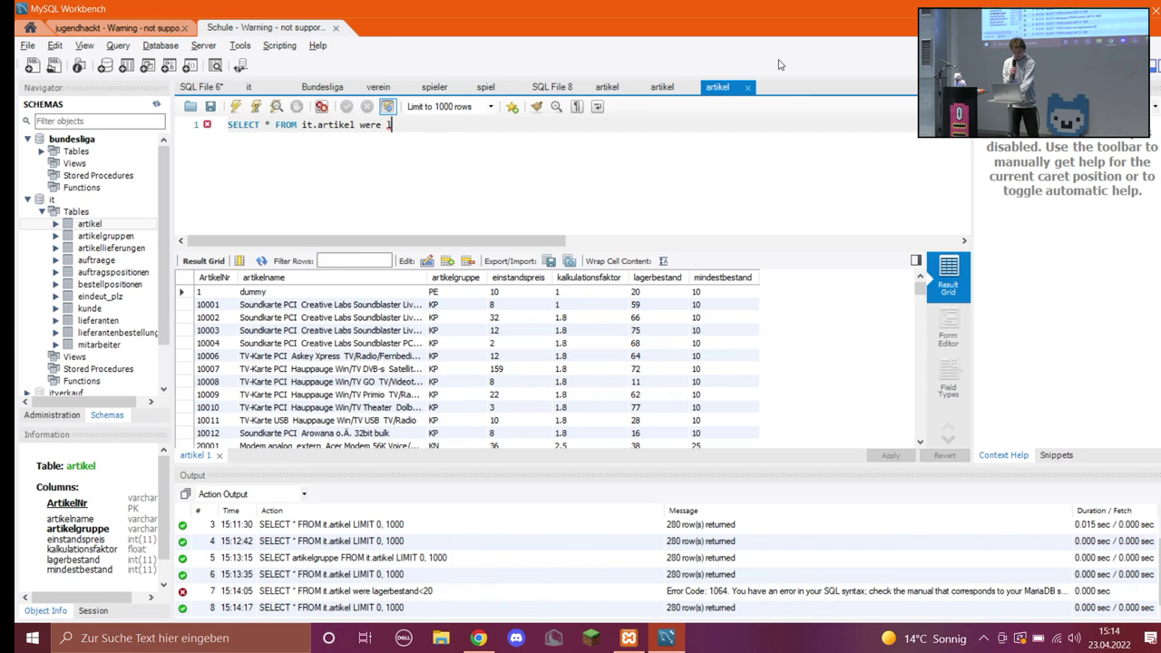
pyautogui.press('BackSpace')
pyautogui.press('BackSpace')
pyautogui.write('her')
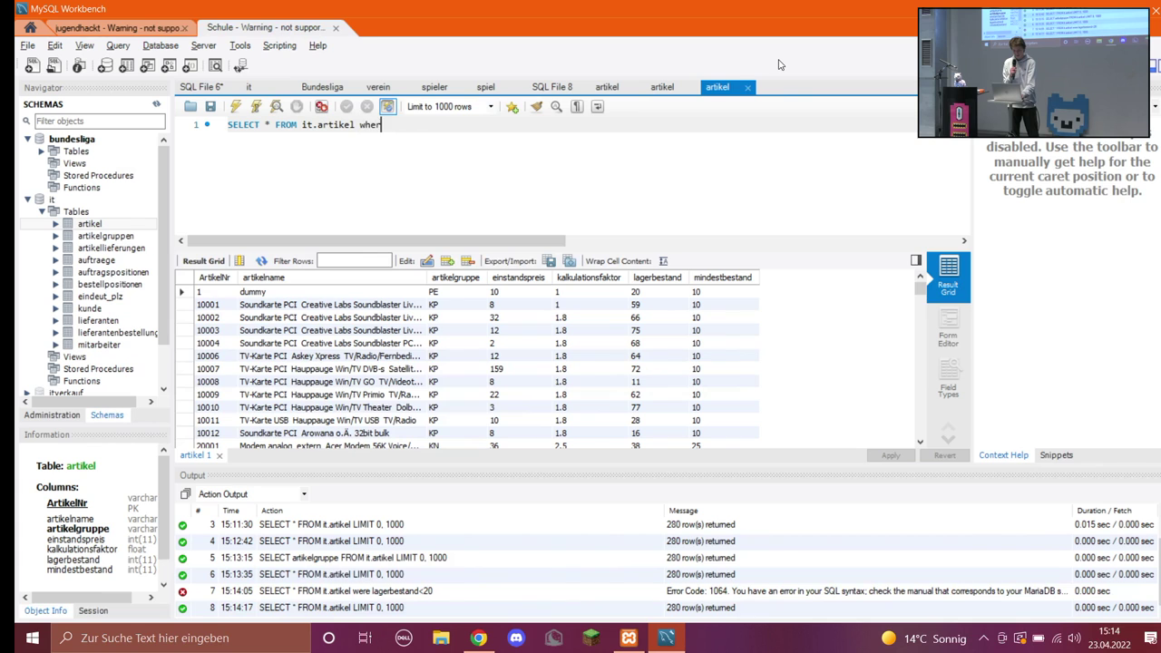
pyautogui.write('e lag')
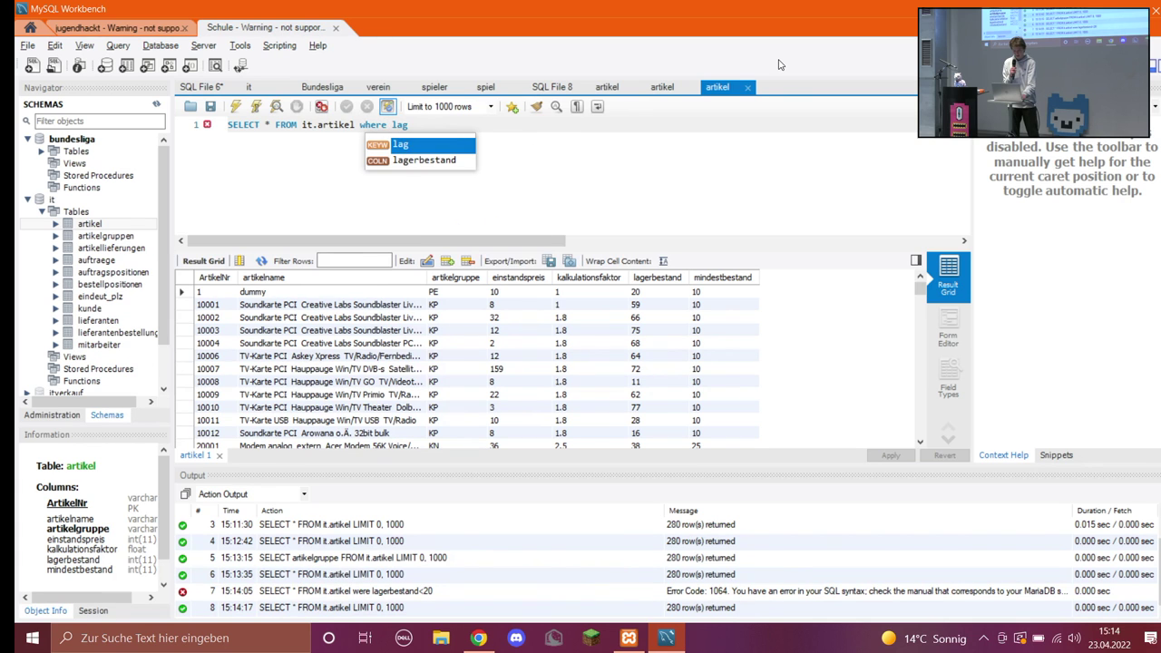
pyautogui.press('Down')
pyautogui.press('Return')
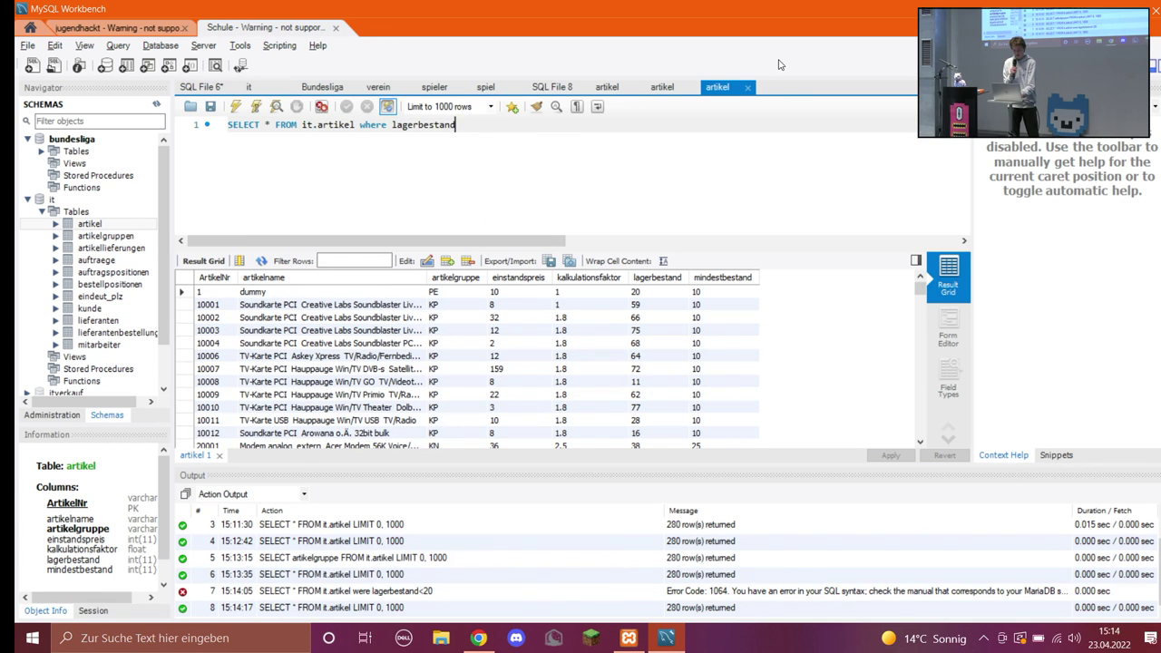
pyautogui.write('>20;')
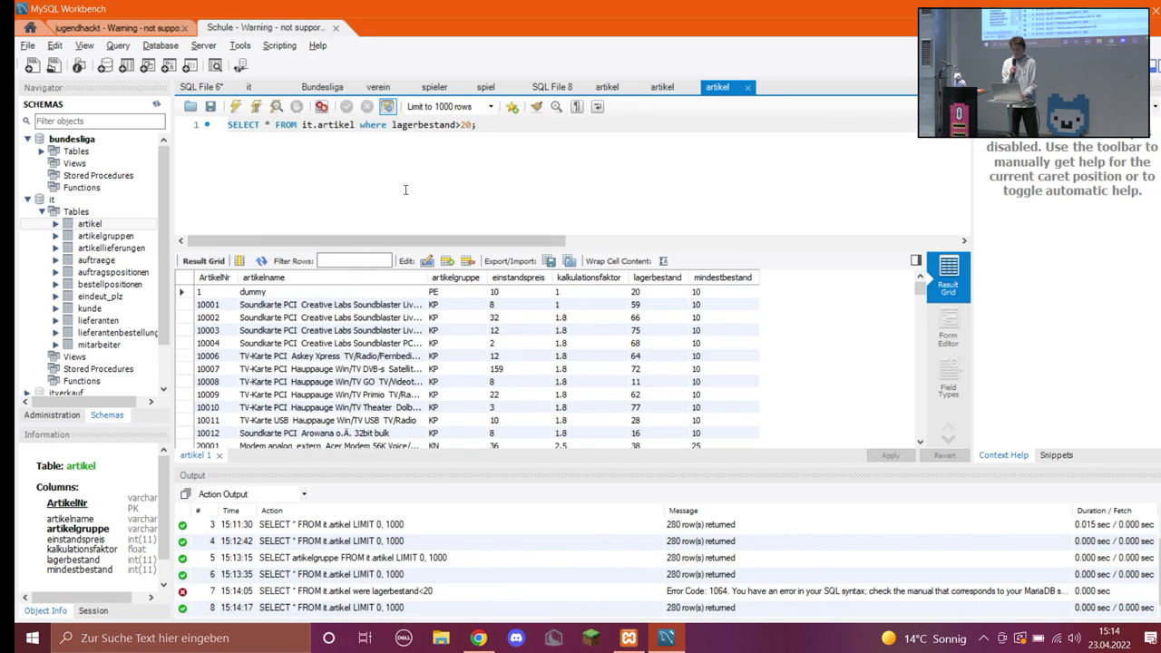
pyautogui.click(256, 106)
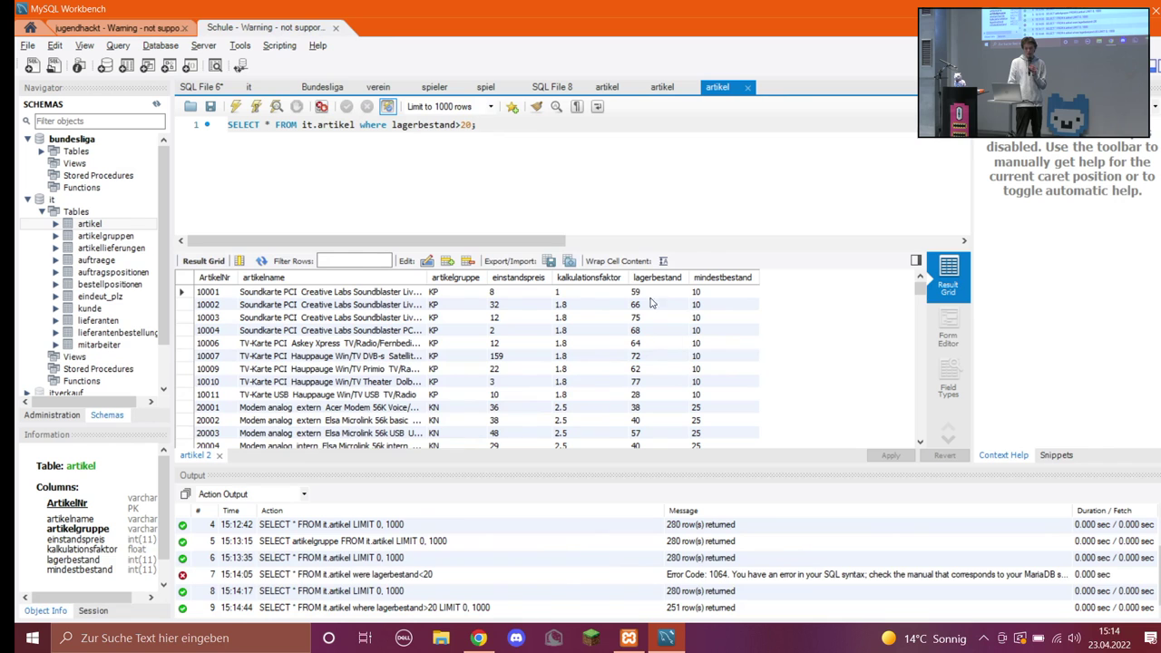
pyautogui.scroll(-4, 659, 388)
pyautogui.scroll(-2, 659, 388)
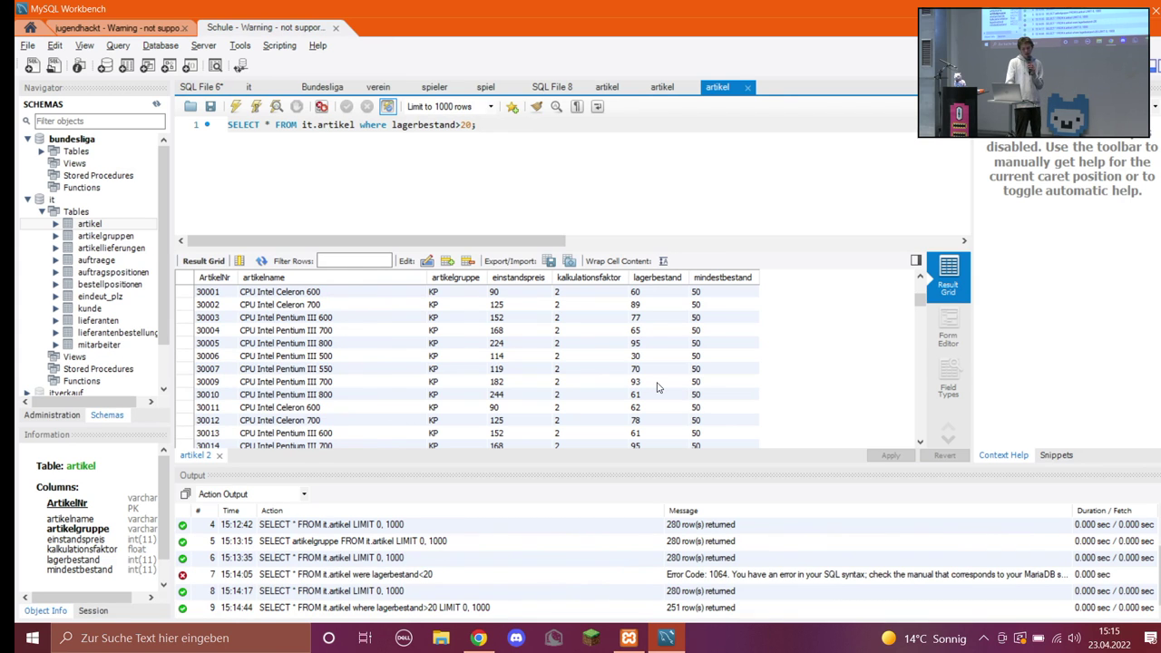
# Replace * with "ArtikelNr as artkielzahl" in the lagerbestand>20 query and run it.
pyautogui.click(272, 127)
pyautogui.press('BackSpace')
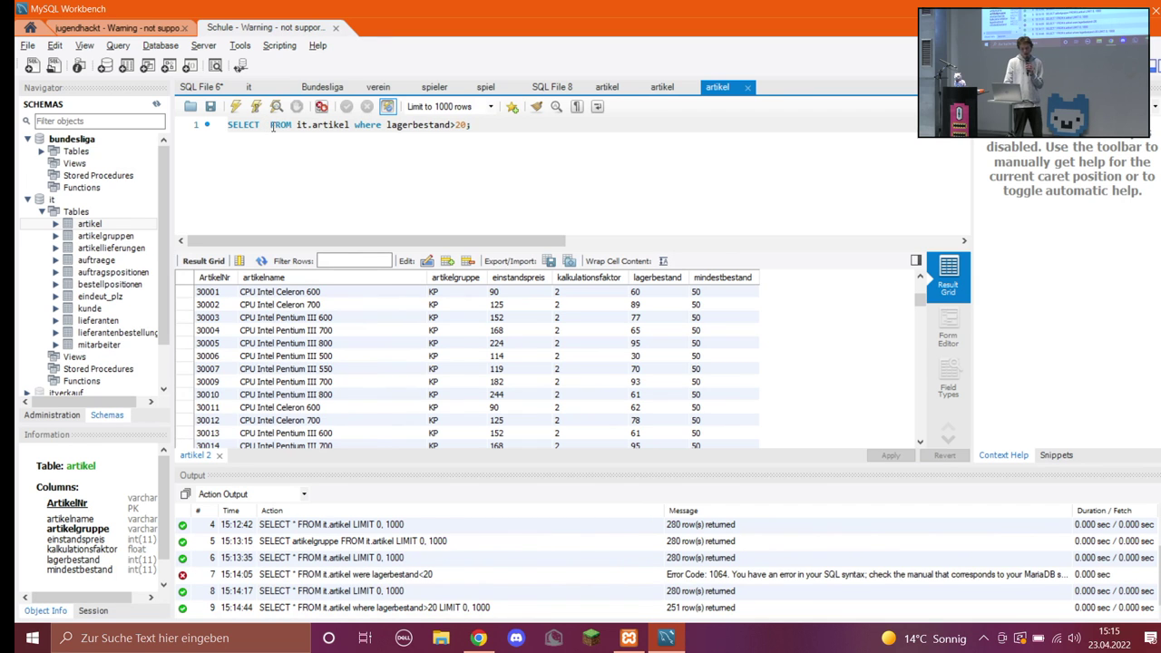
pyautogui.write('A')
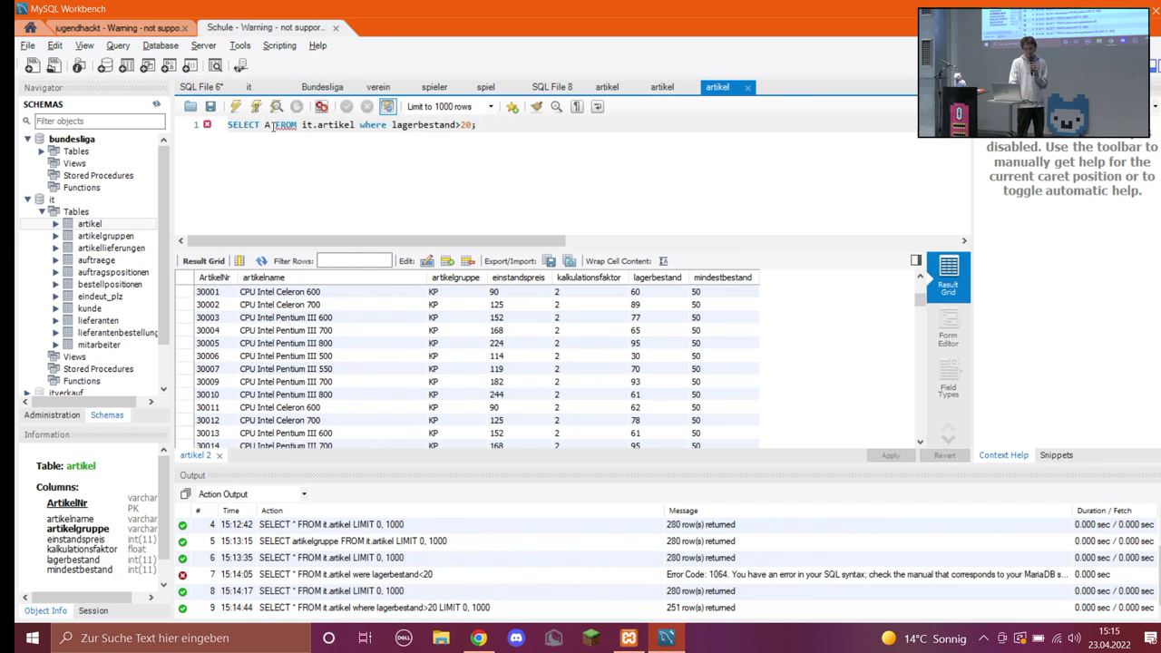
pyautogui.write('rt')
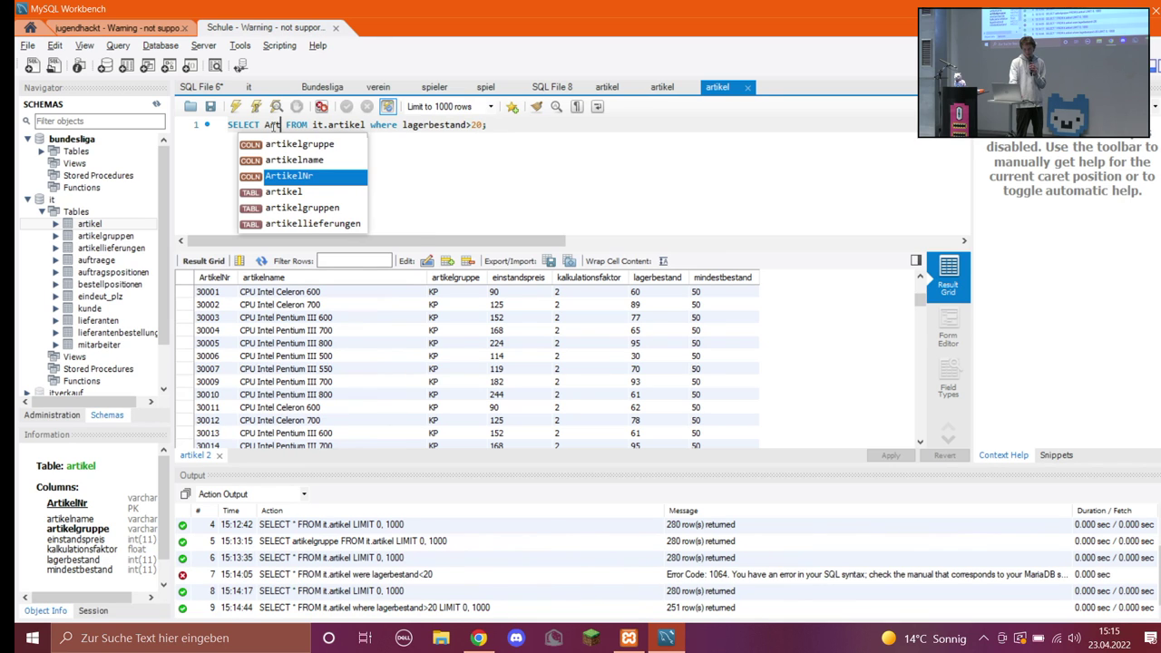
pyautogui.press('Return')
pyautogui.write('as art')
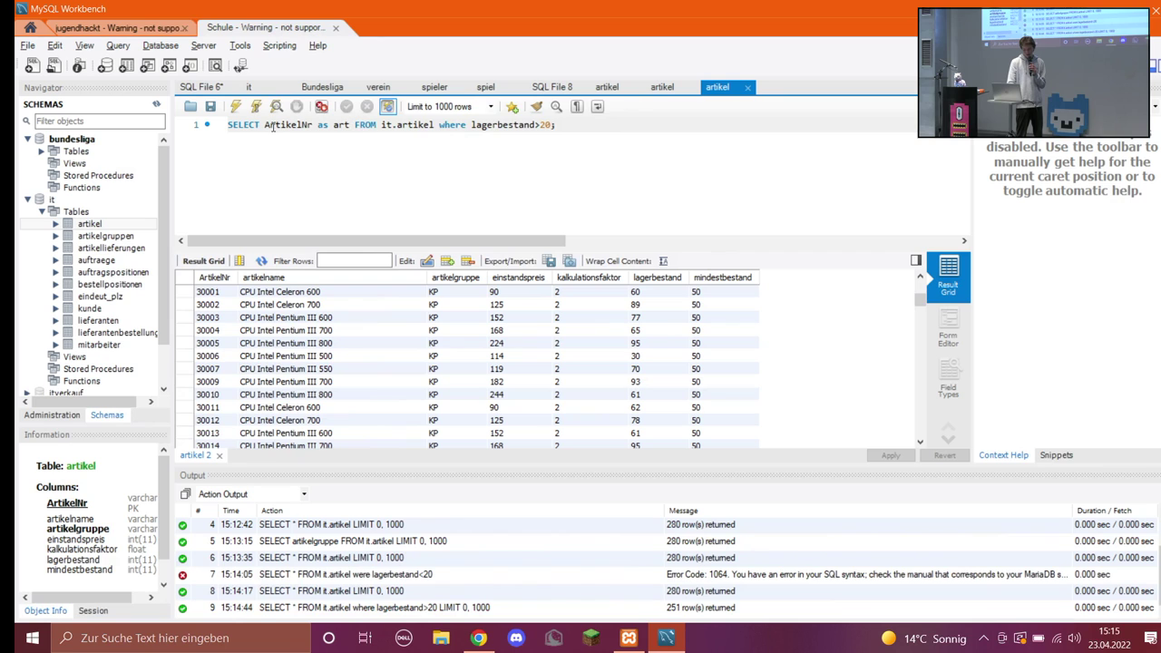
pyautogui.write('kiel')
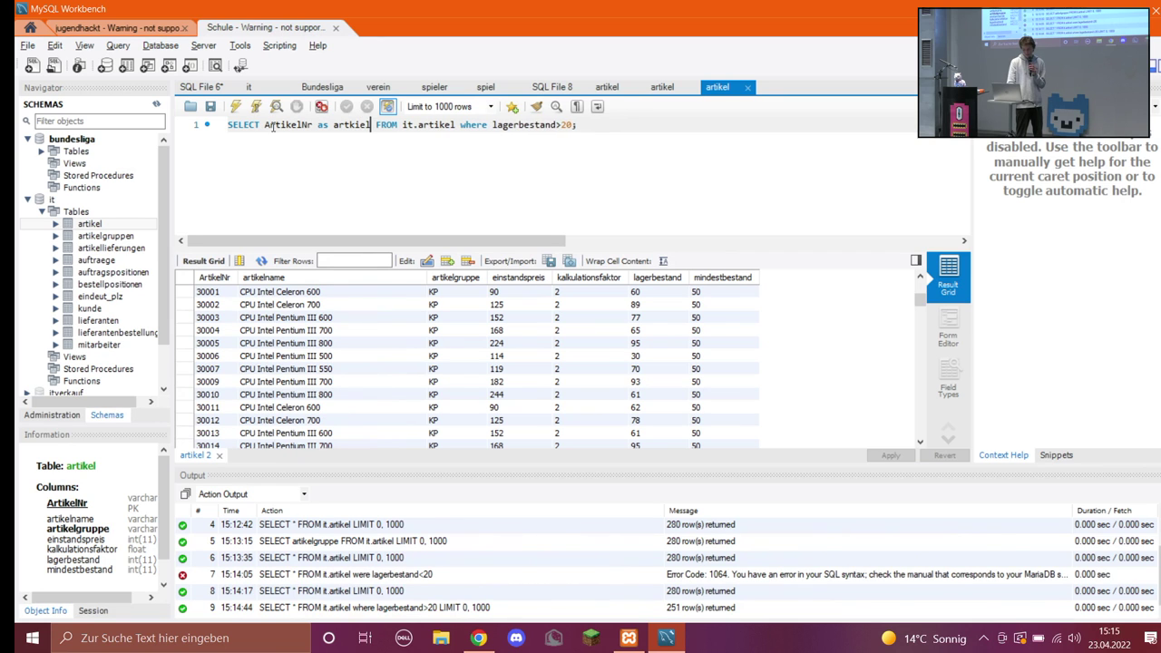
pyautogui.write('zahl')
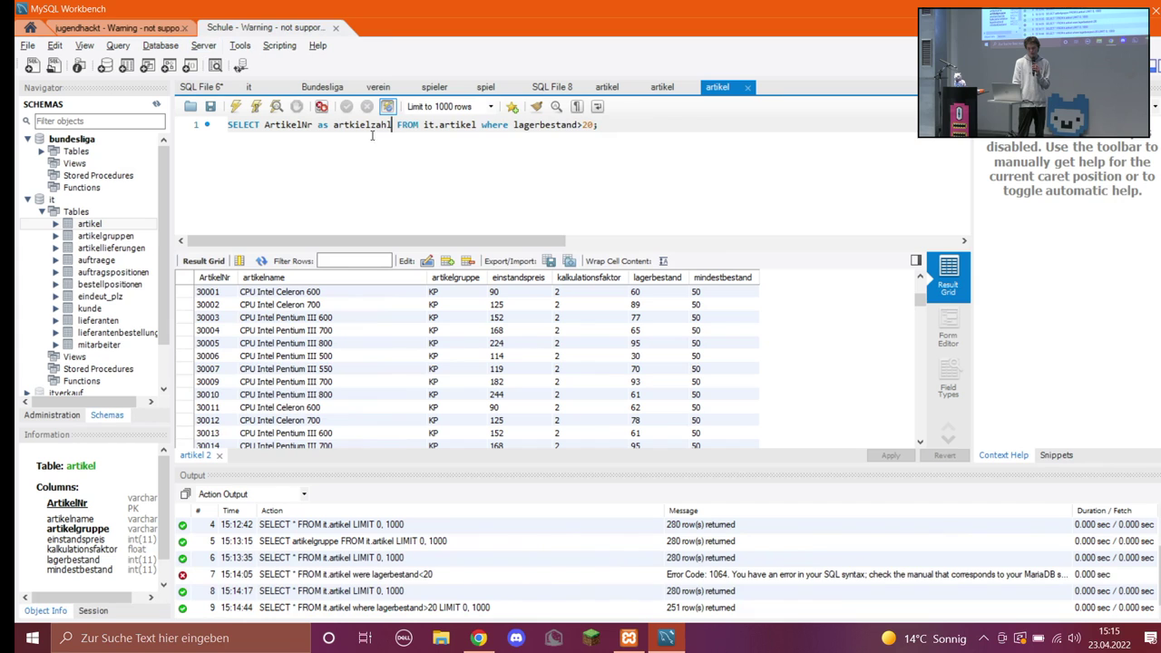
pyautogui.click(257, 106)
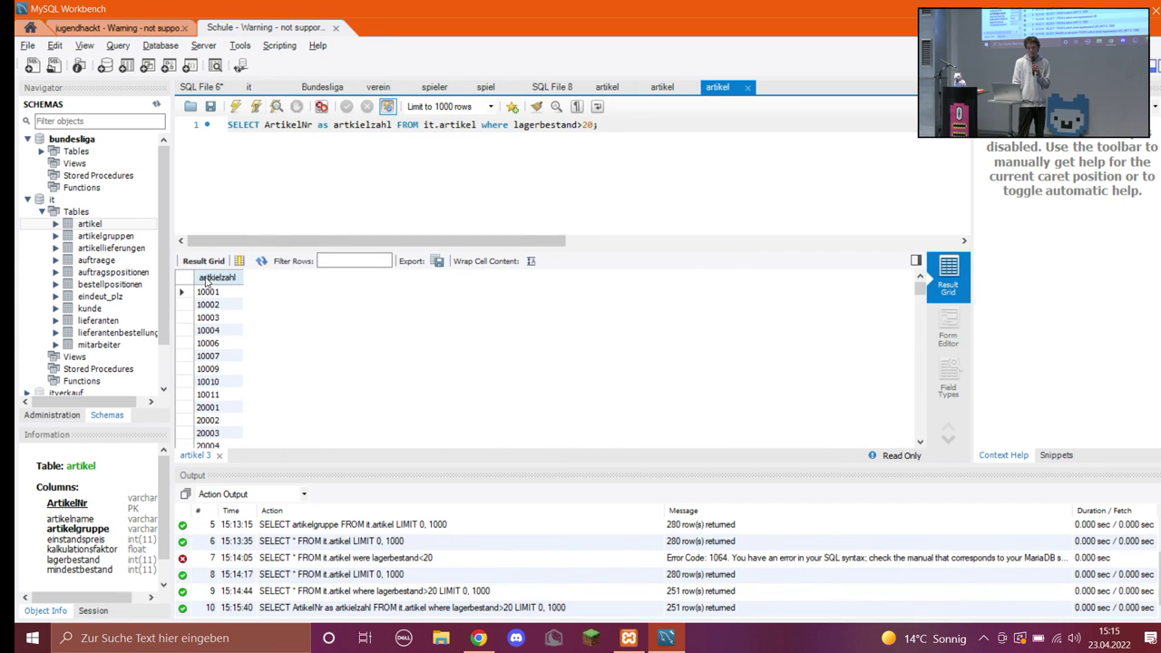